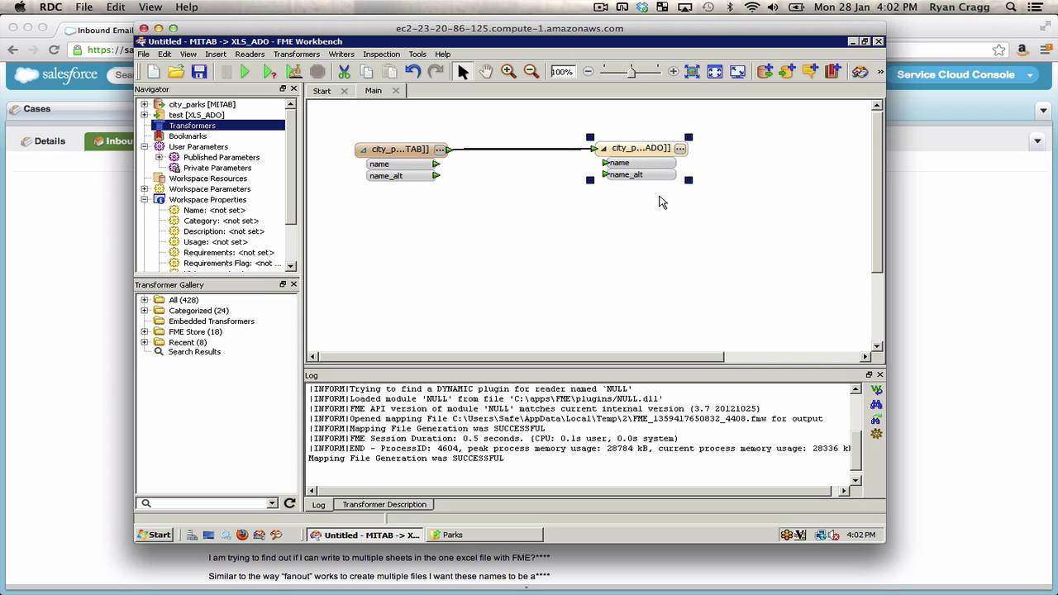
Line up the city_parks reader and writer nodes, then glance at the writer feature type's properties
{"action": "left_click_drag", "start_coordinate": [393, 150], "coordinate": [388, 143]}
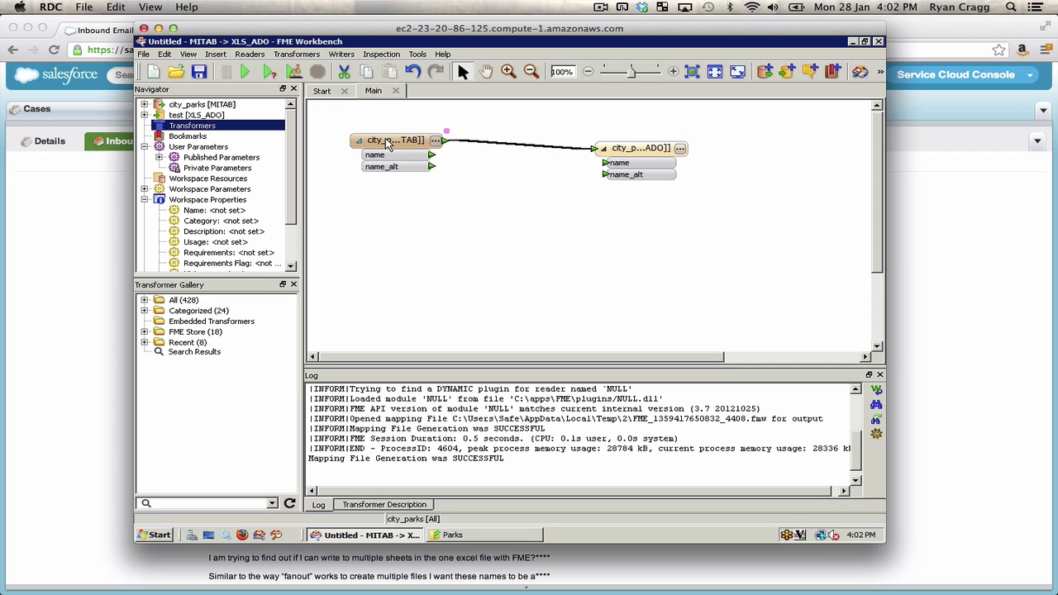
{"action": "left_click", "coordinate": [389, 143]}
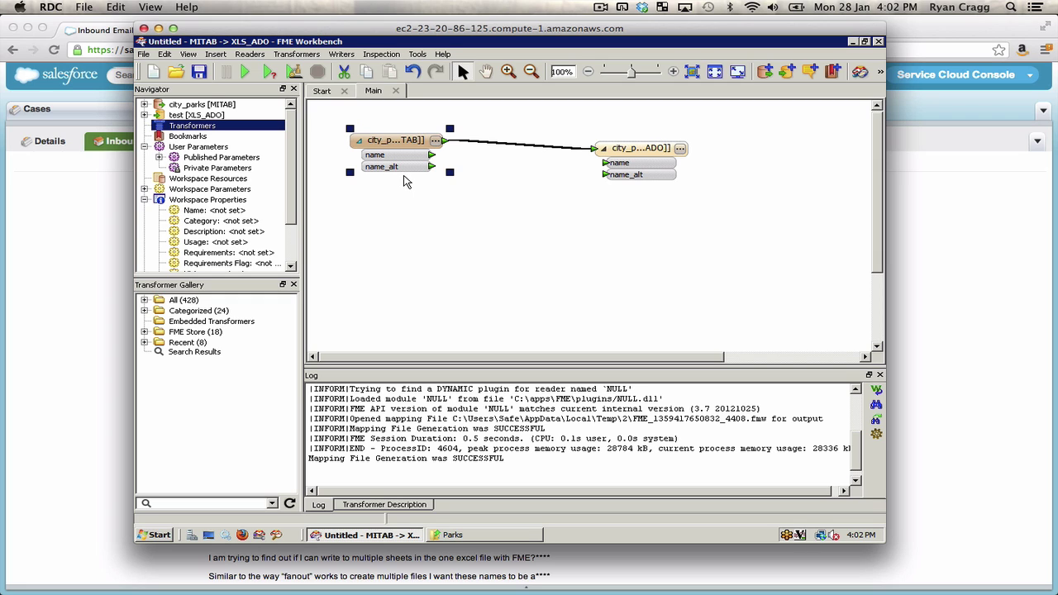
{"action": "left_click_drag", "start_coordinate": [645, 149], "coordinate": [644, 139]}
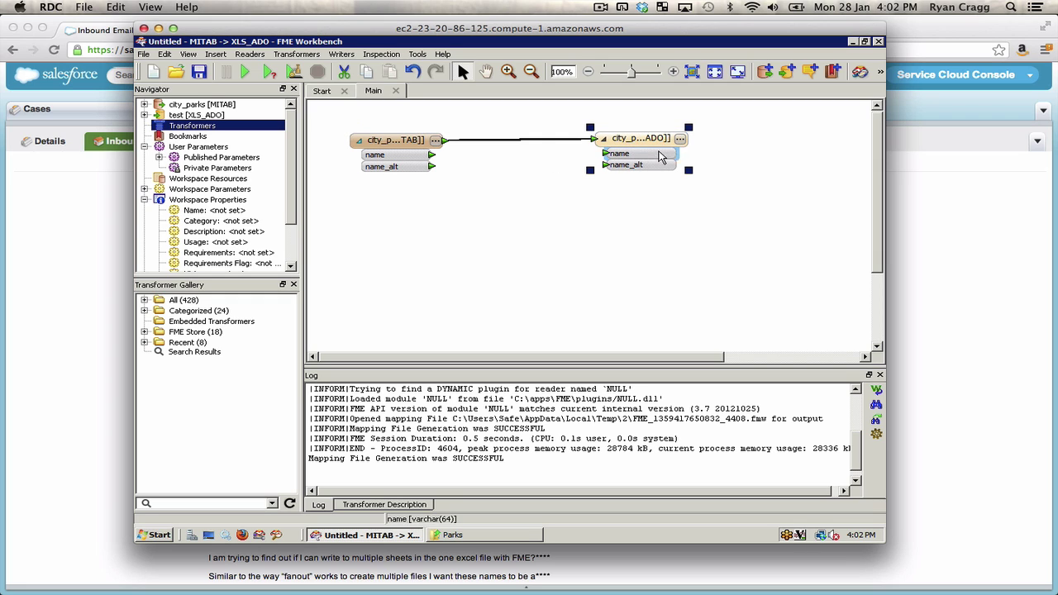
{"action": "left_click", "coordinate": [679, 140]}
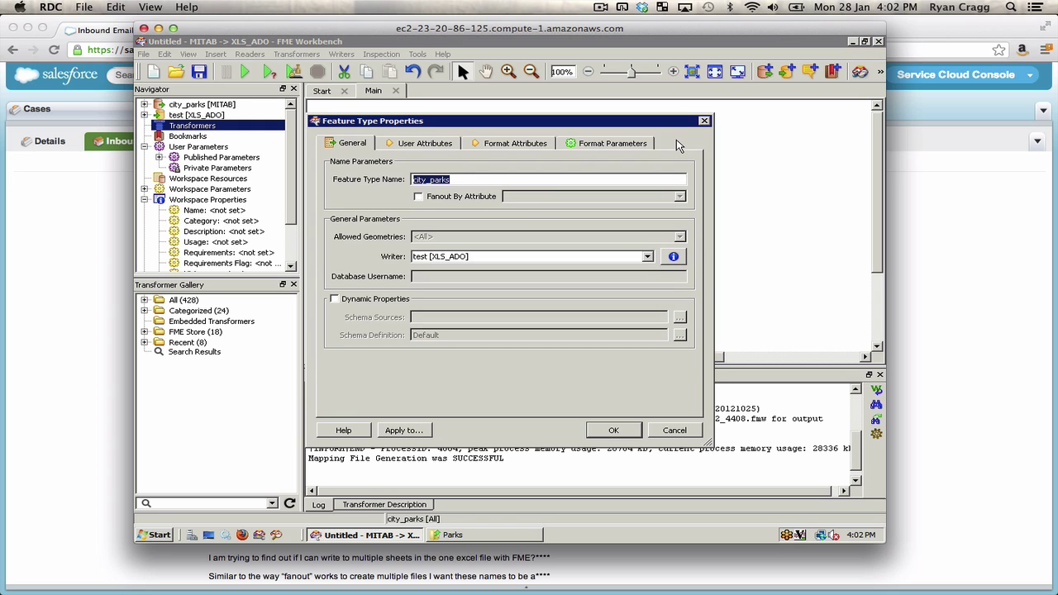
{"action": "left_click", "coordinate": [704, 120]}
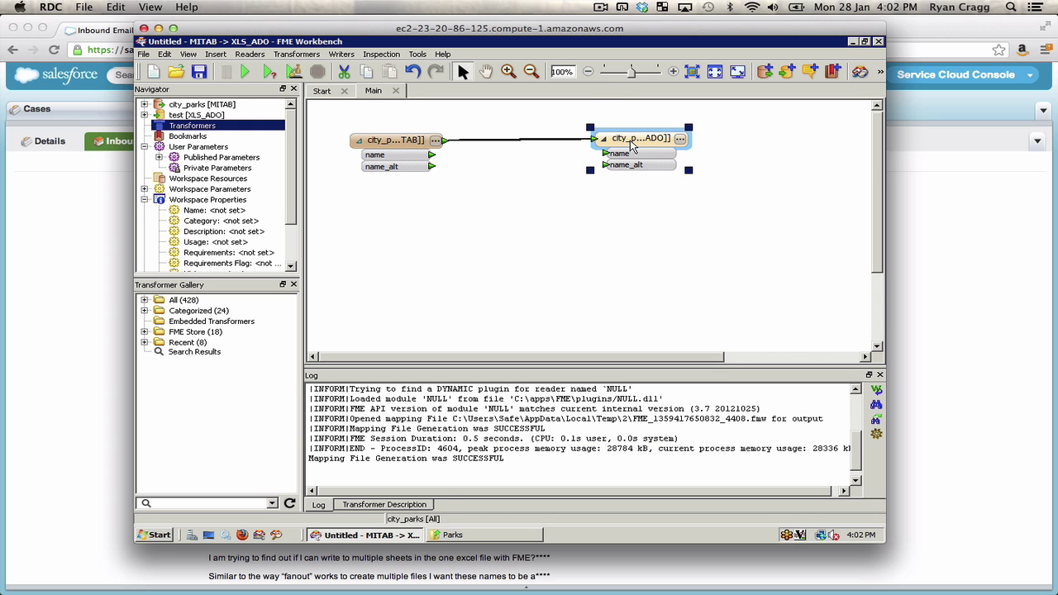
Enable Fanout By Attribute on the city_parks writer feature type, using the name attribute
{"action": "double_click", "coordinate": [643, 145]}
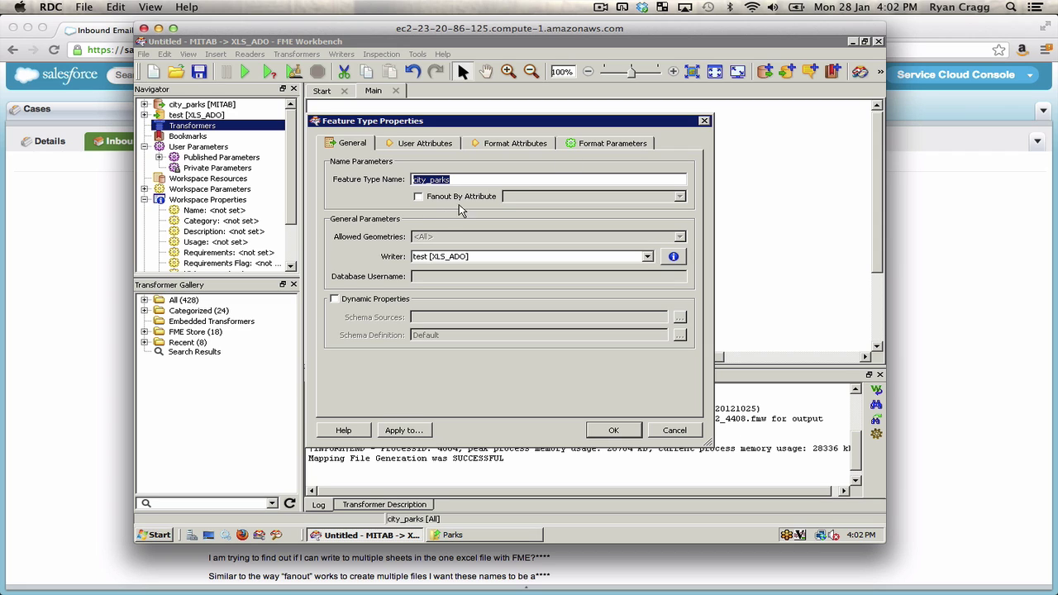
{"action": "left_click", "coordinate": [418, 199]}
{"action": "left_click", "coordinate": [569, 205]}
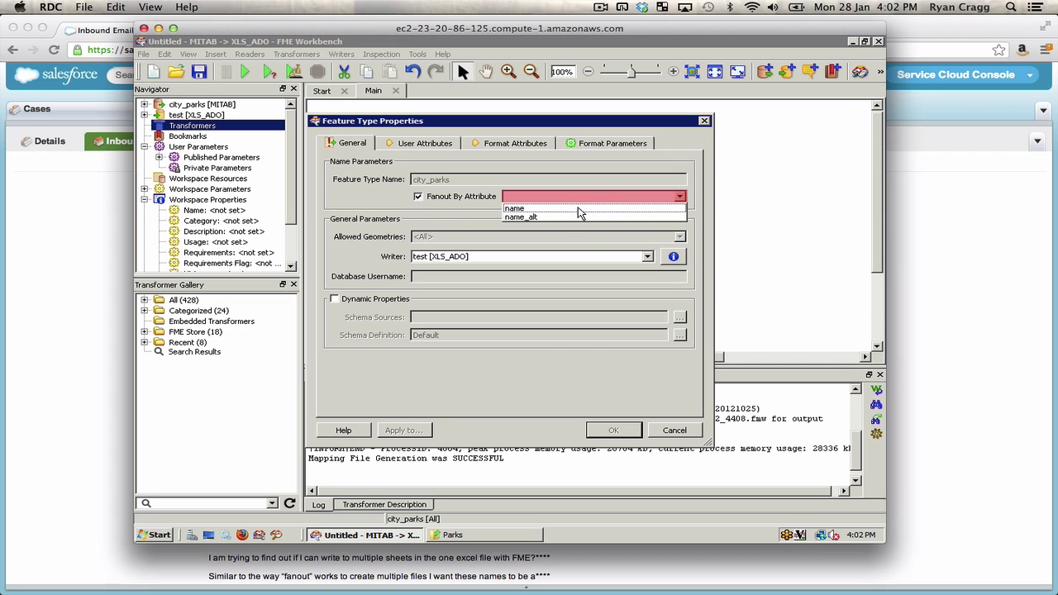
{"action": "left_click", "coordinate": [581, 213]}
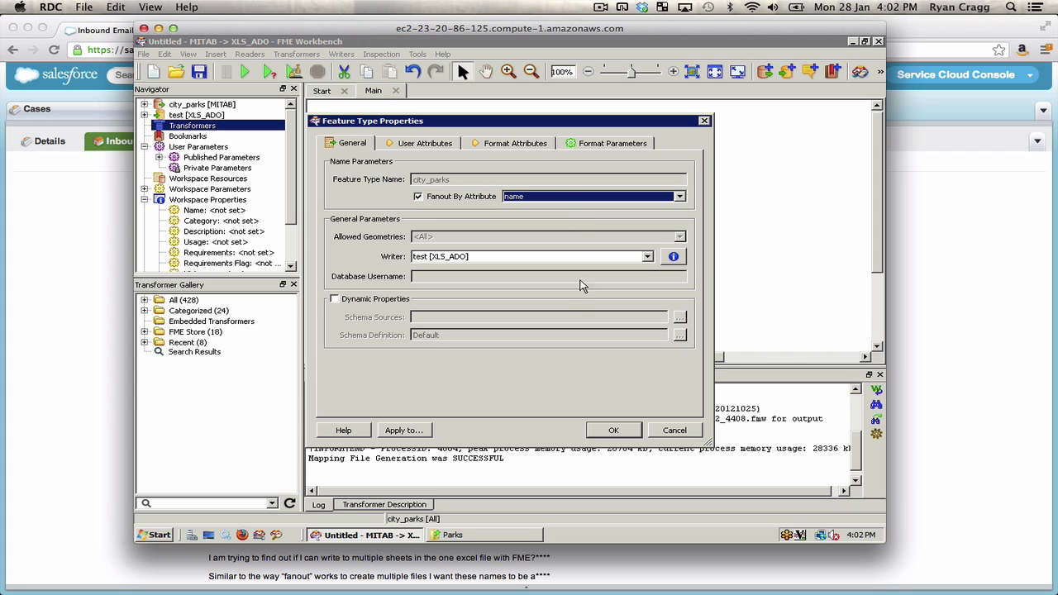
{"action": "left_click", "coordinate": [610, 431]}
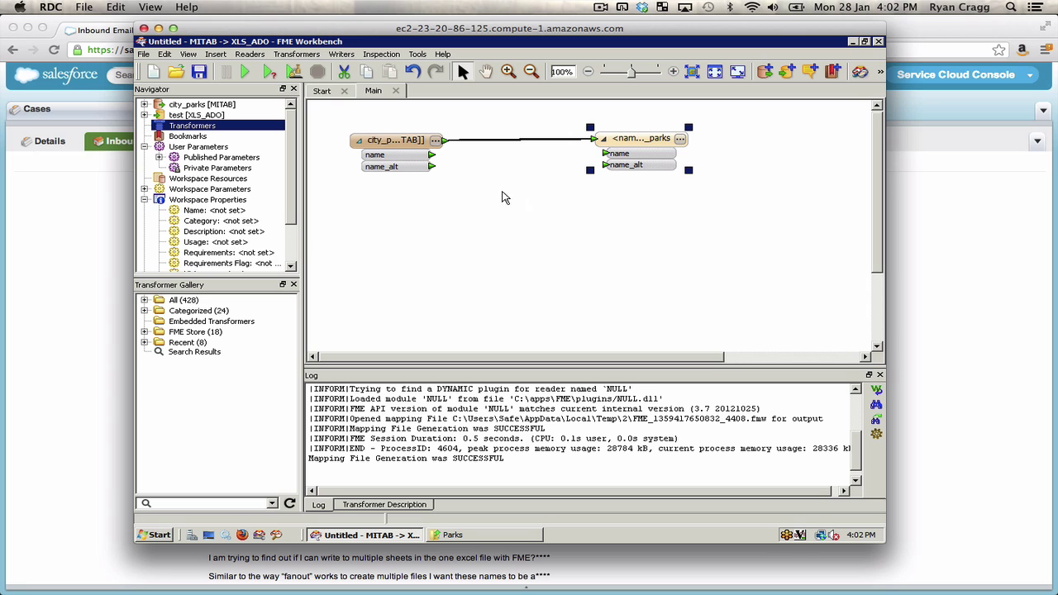
Find the Fanout Dataset parameter under the test XLS_ADO writer's Advanced settings and edit it
{"action": "left_click", "coordinate": [180, 117]}
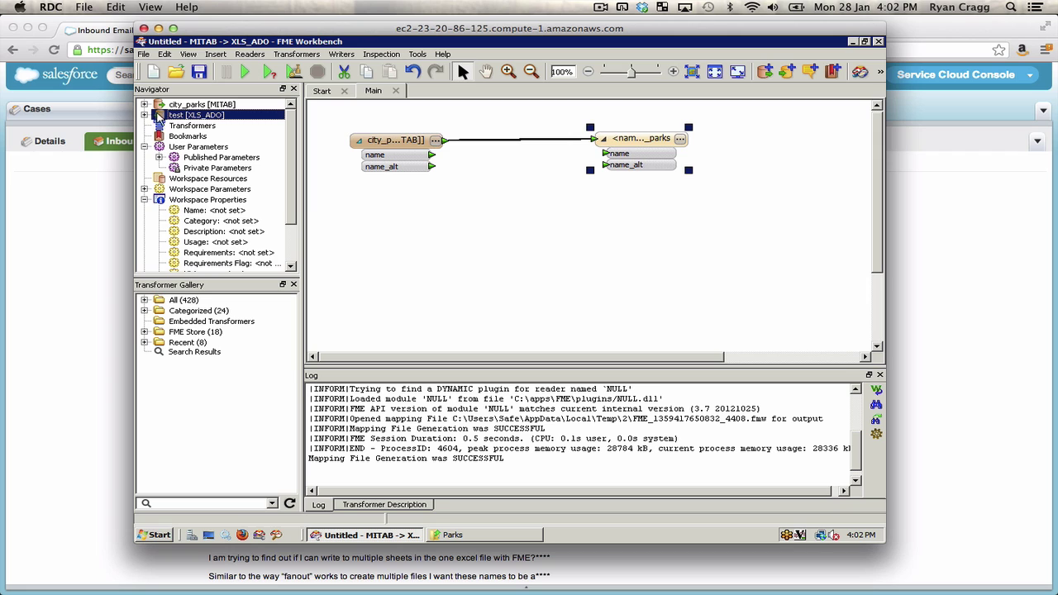
{"action": "double_click", "coordinate": [213, 120]}
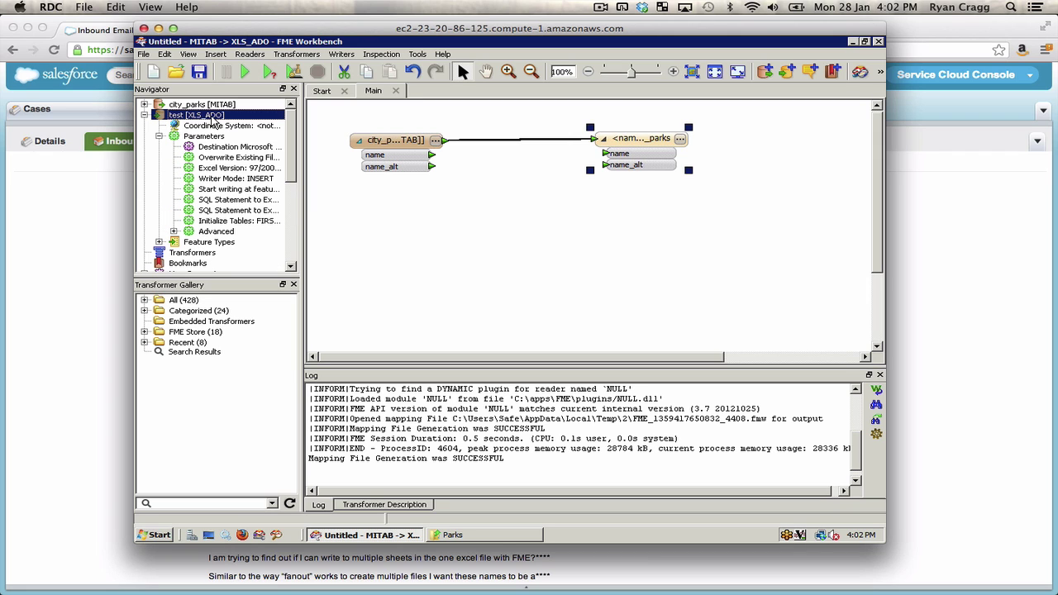
{"action": "double_click", "coordinate": [207, 232]}
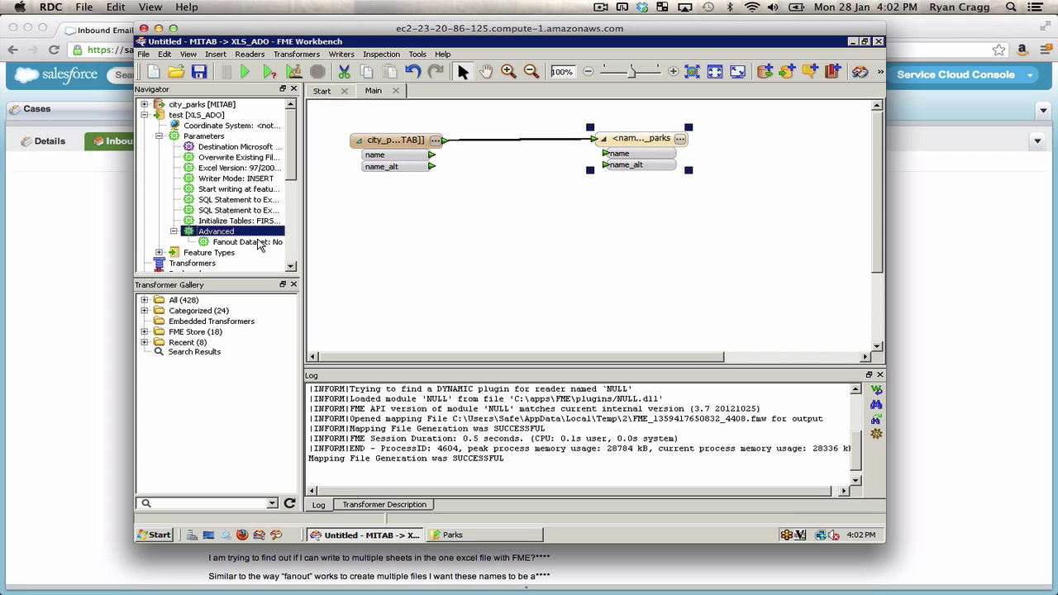
{"action": "left_click", "coordinate": [260, 242]}
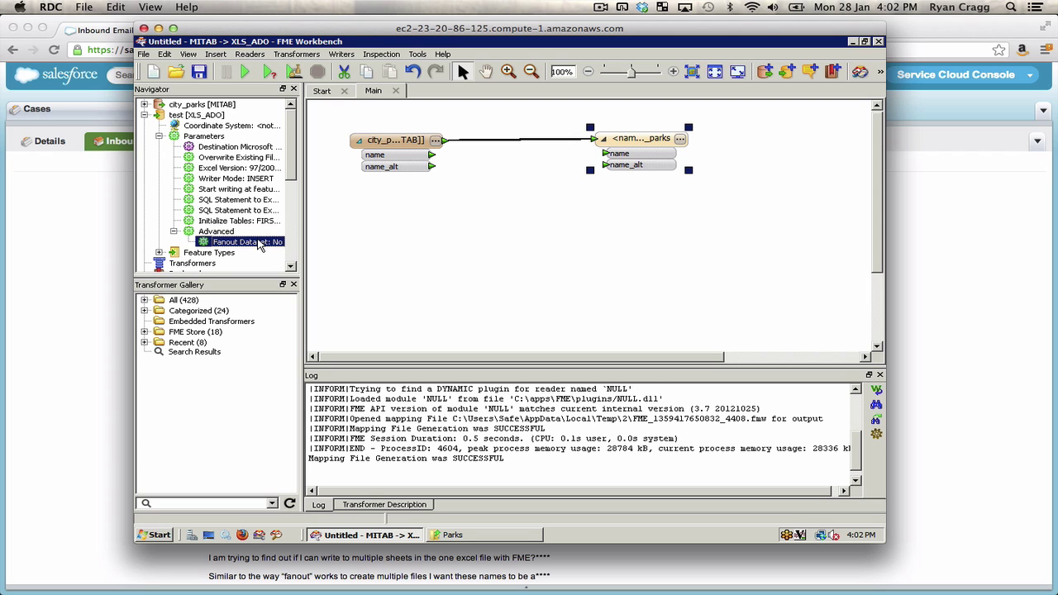
{"action": "double_click", "coordinate": [259, 242]}
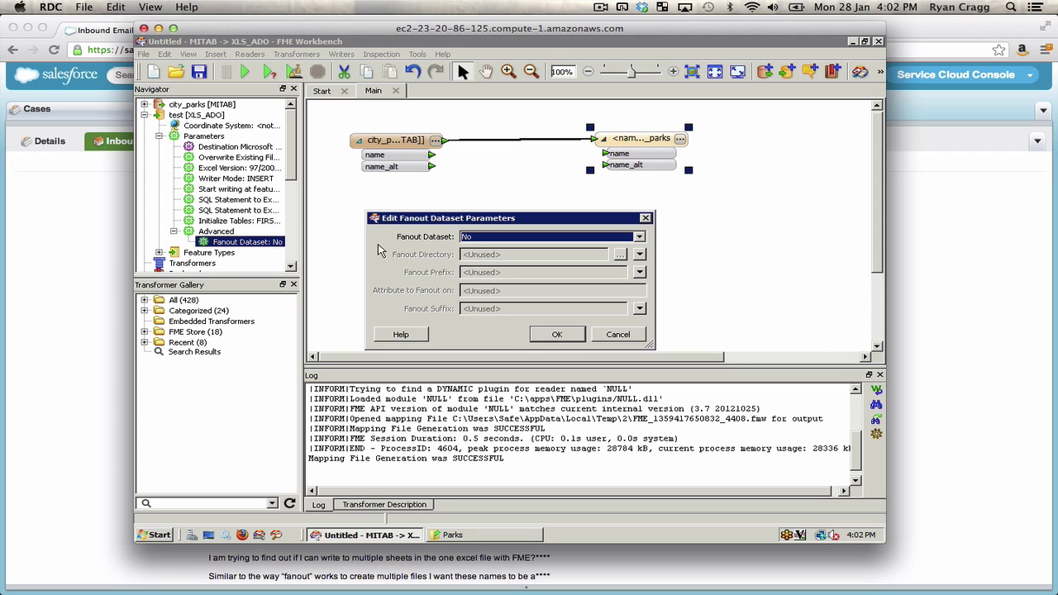
Turn dataset fanout on with directory c:\temp, prefix TEST_ and attribute name_alt
{"action": "left_click", "coordinate": [490, 237]}
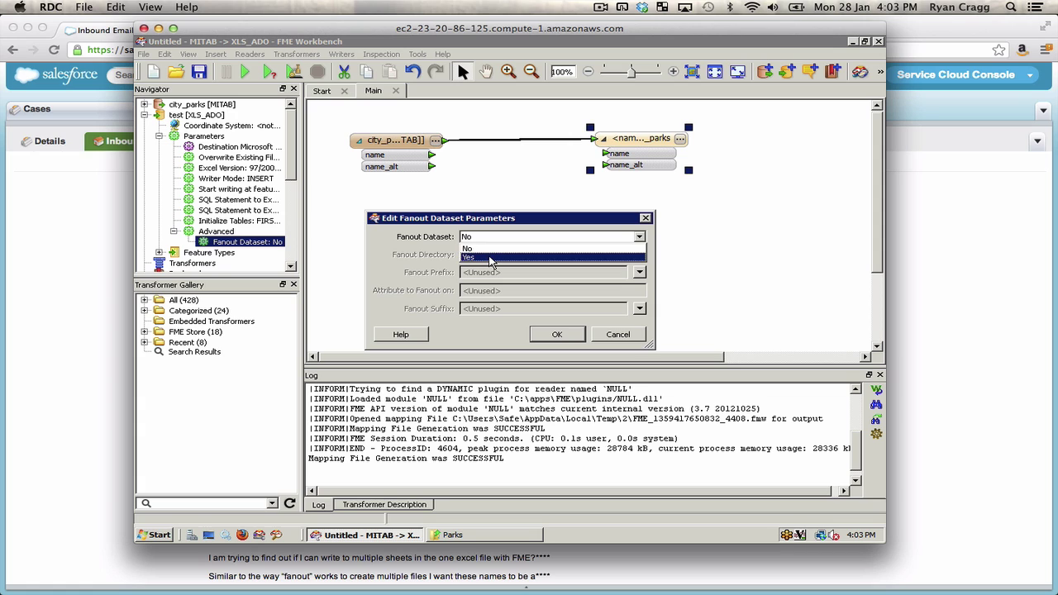
{"action": "left_click", "coordinate": [493, 259]}
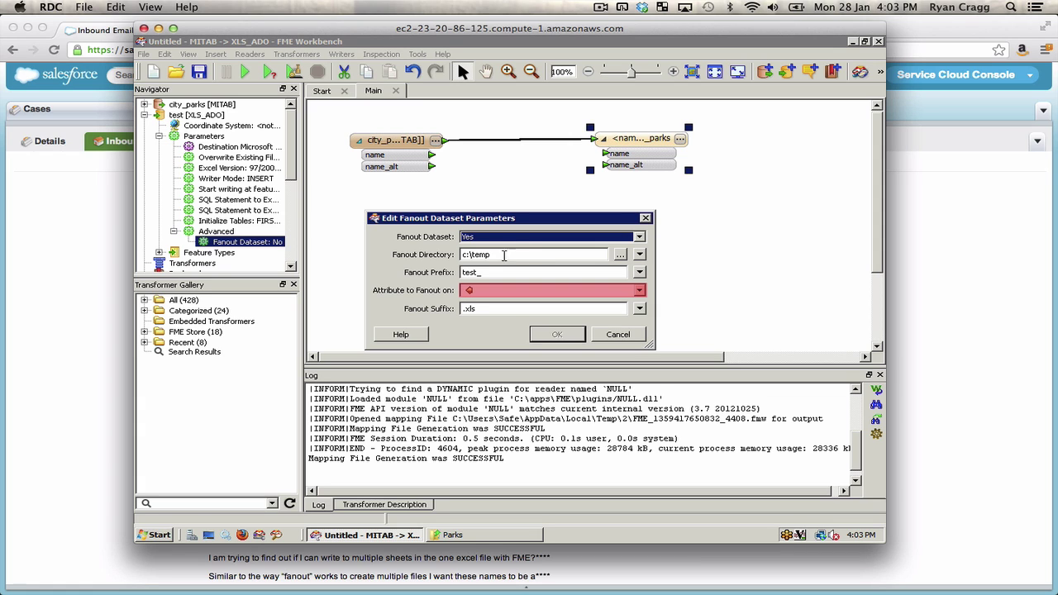
{"action": "left_click", "coordinate": [528, 257]}
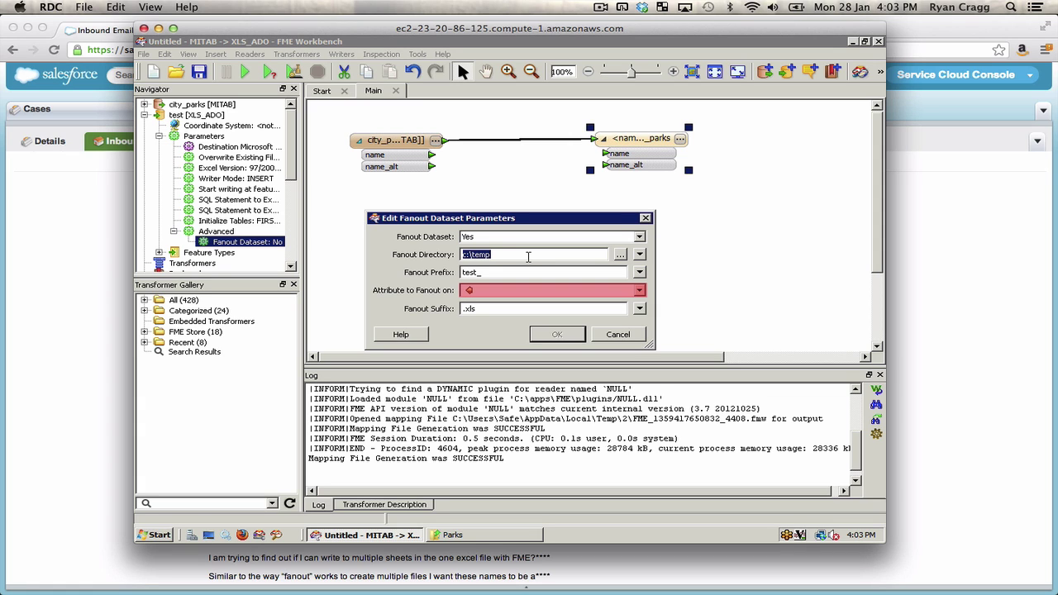
{"action": "left_click", "coordinate": [481, 273]}
{"action": "key", "text": "BackSpace"}
{"action": "type", "text": "TEST_"}
{"action": "left_click", "coordinate": [485, 295]}
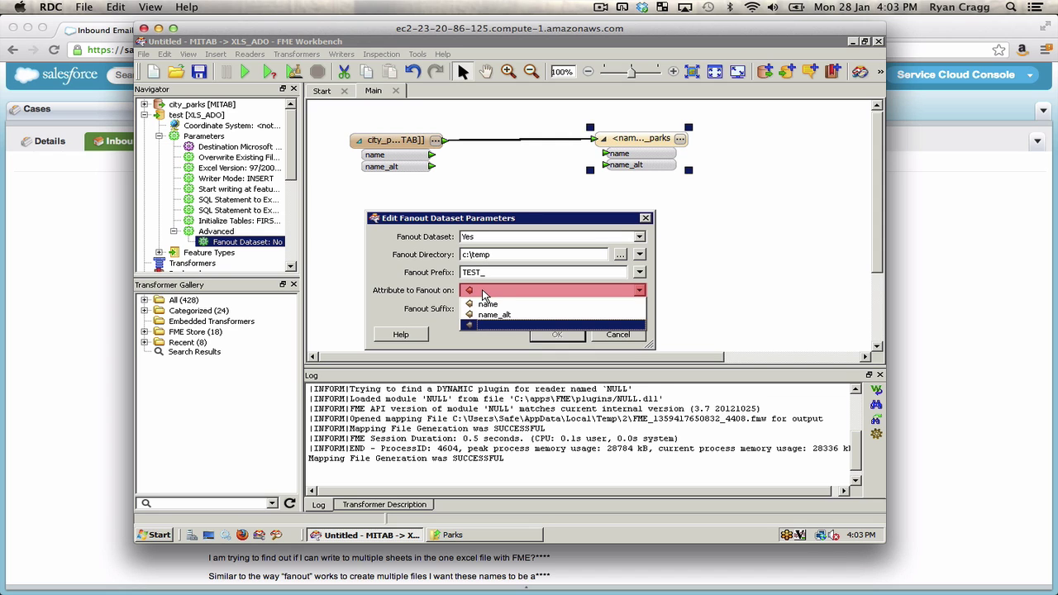
{"action": "left_click", "coordinate": [494, 315]}
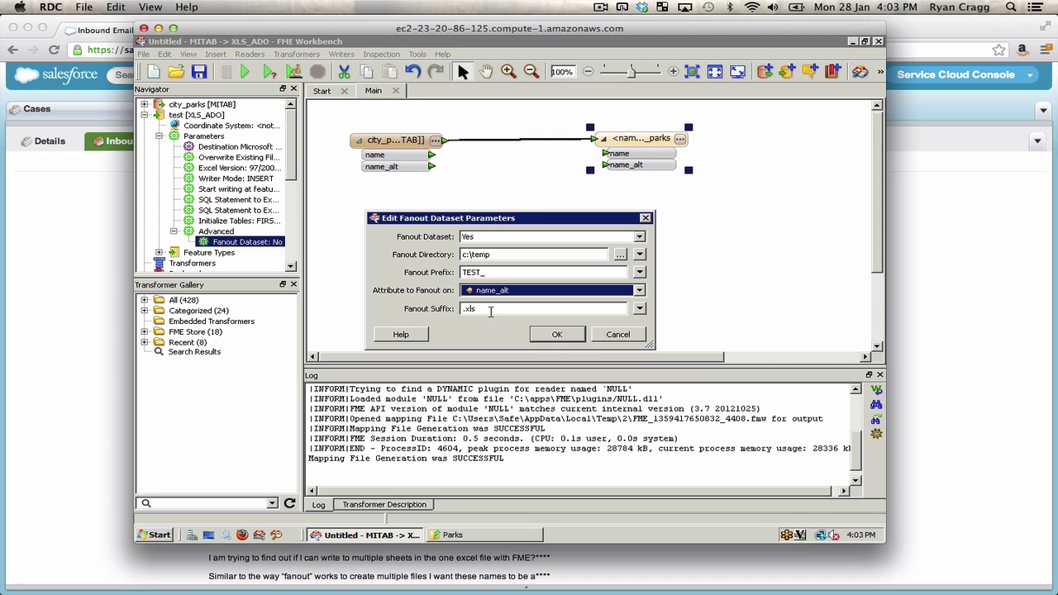
Apply the dataset fanout settings and run the translation
{"action": "left_click", "coordinate": [569, 337]}
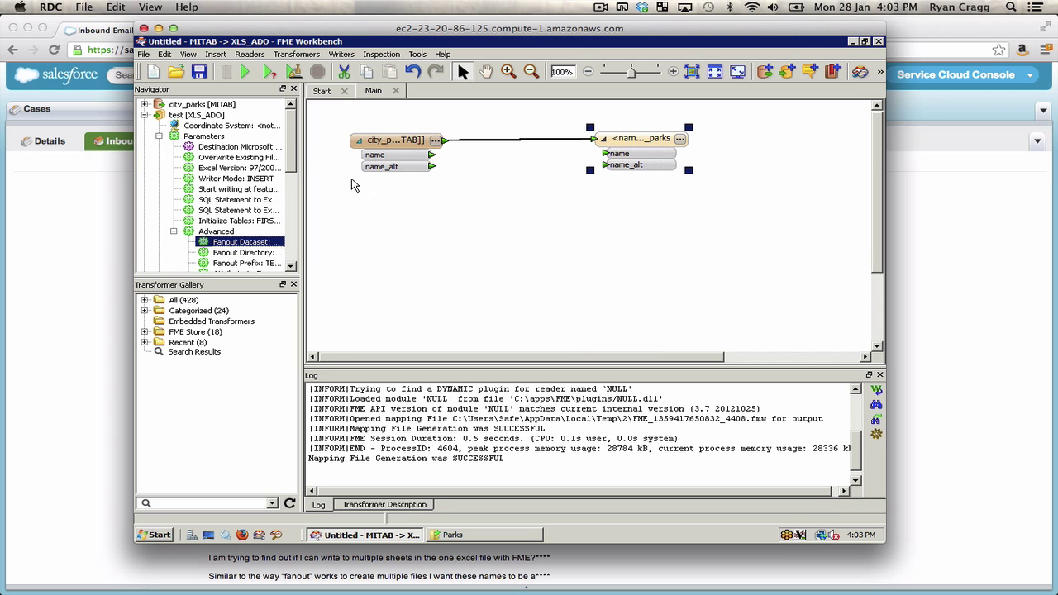
{"action": "left_click", "coordinate": [246, 73]}
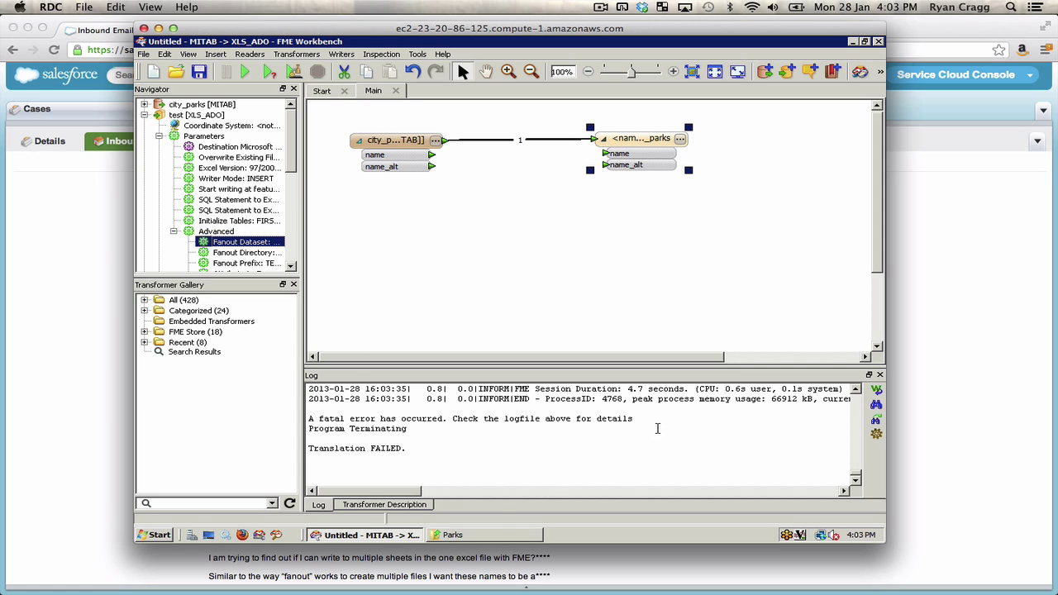
{"action": "left_click_drag", "start_coordinate": [608, 372], "coordinate": [609, 310]}
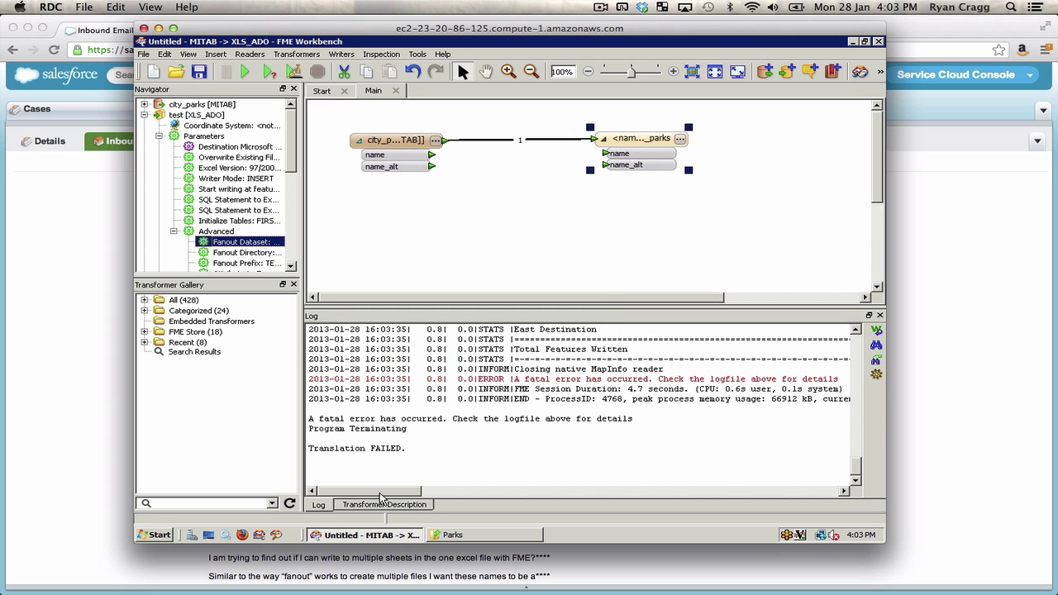
Review the log's 'East Destination' schema lookup error and move the parks writer further right
{"action": "left_click_drag", "start_coordinate": [382, 497], "coordinate": [429, 496]}
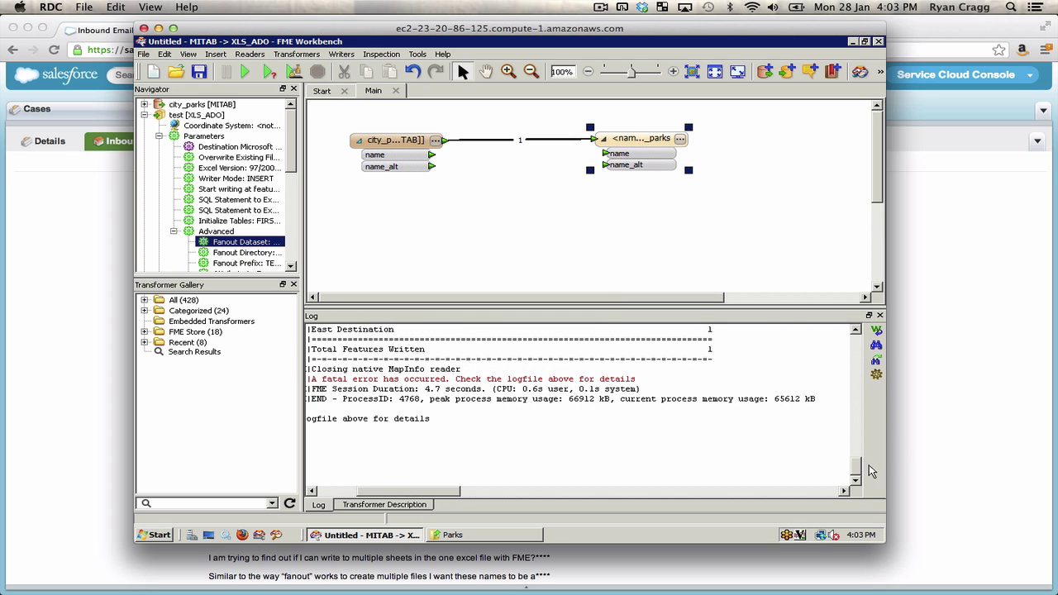
{"action": "left_click_drag", "start_coordinate": [860, 470], "coordinate": [859, 439]}
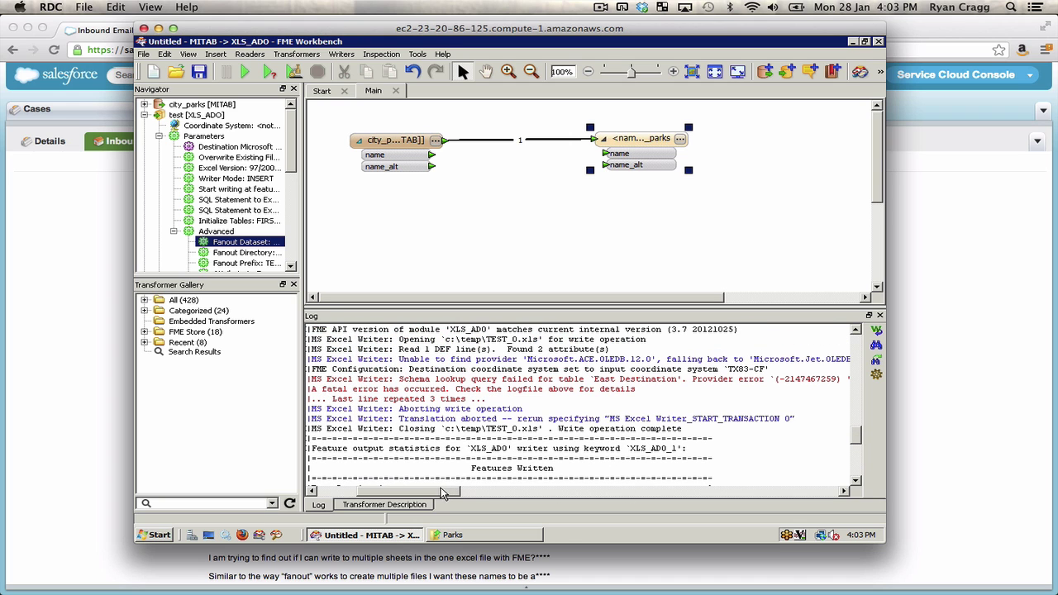
{"action": "left_click_drag", "start_coordinate": [442, 494], "coordinate": [387, 494]}
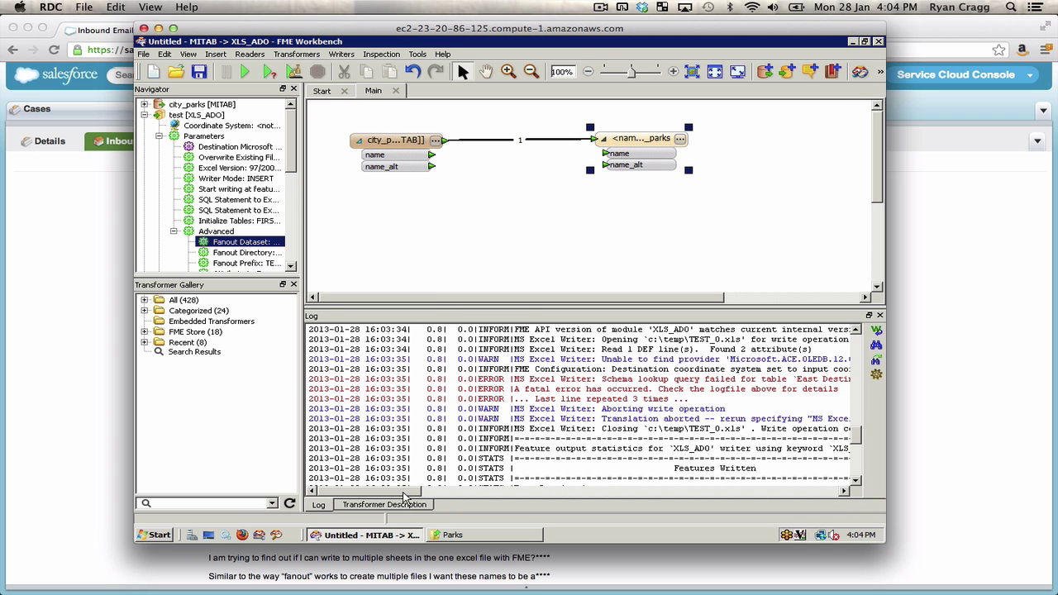
{"action": "left_click_drag", "start_coordinate": [409, 494], "coordinate": [416, 497]}
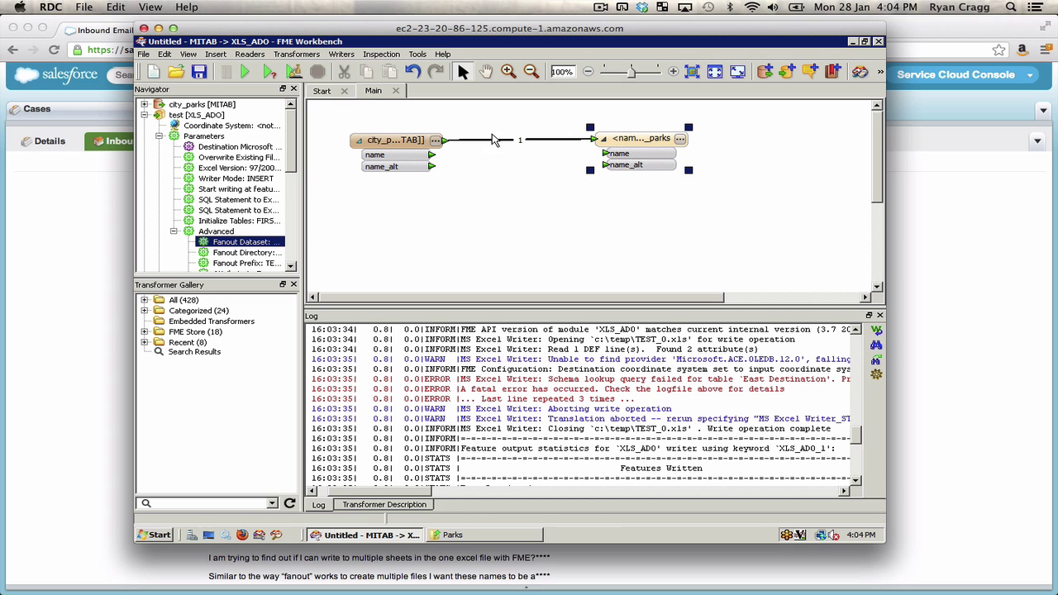
{"action": "left_click_drag", "start_coordinate": [494, 144], "coordinate": [585, 145]}
Insert a StringReplacer onto the link between the city_parks reader and parks writer
{"action": "left_click", "coordinate": [584, 147]}
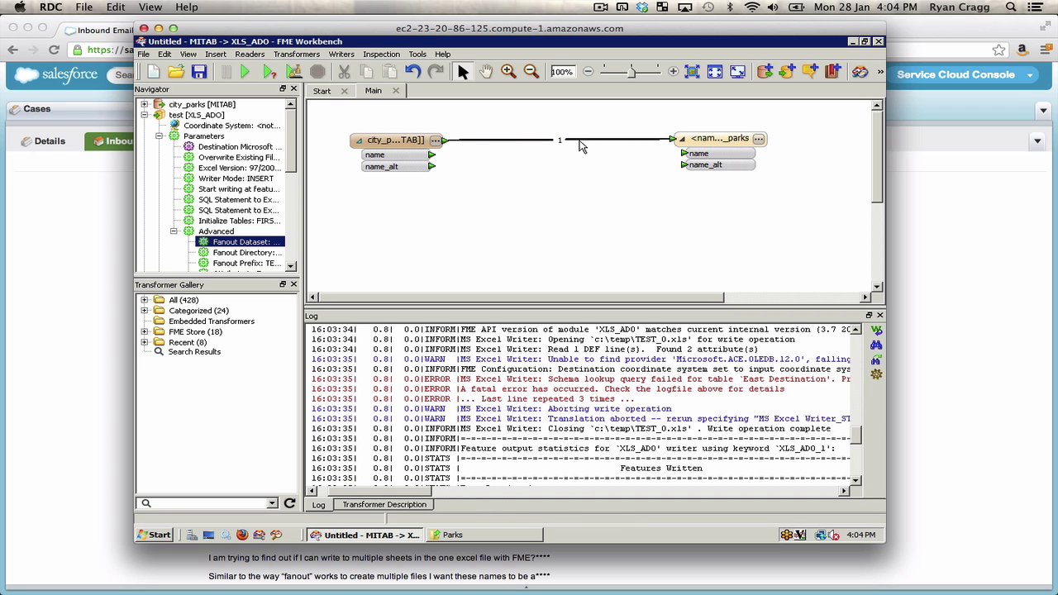
{"action": "left_click", "coordinate": [579, 145]}
{"action": "type", "text": "stri"}
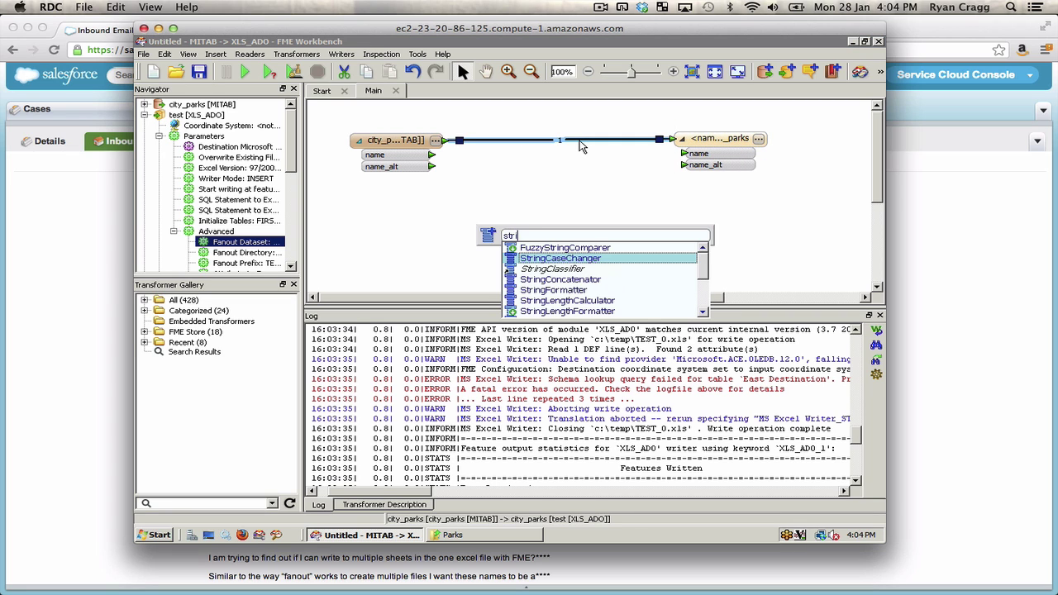
{"action": "type", "text": "ngre"}
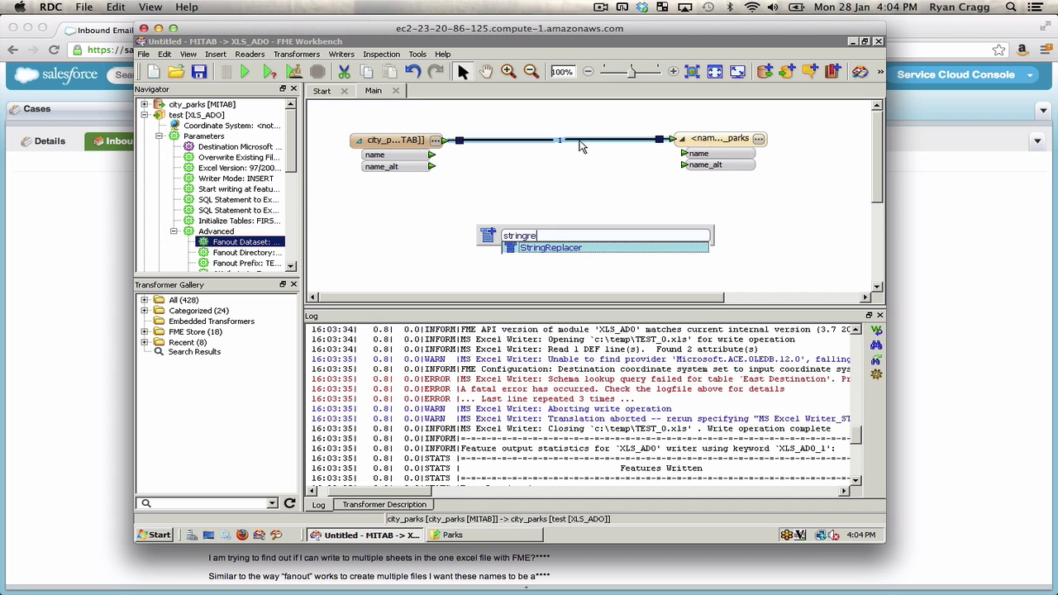
{"action": "key", "text": "Escape"}
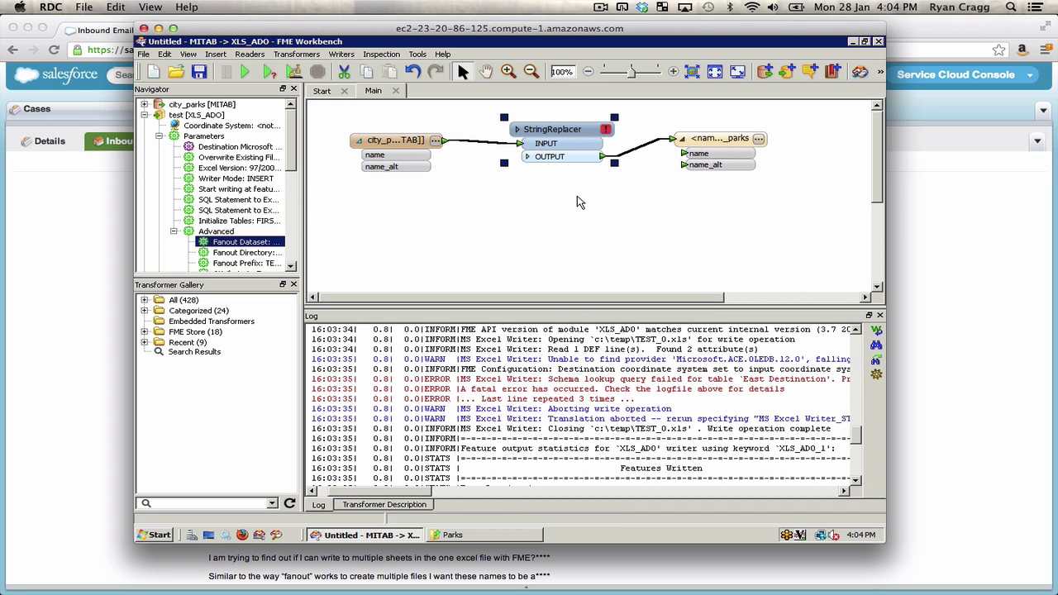
Configure the StringReplacer to replace spaces in the name attribute with _
{"action": "left_click", "coordinate": [607, 132]}
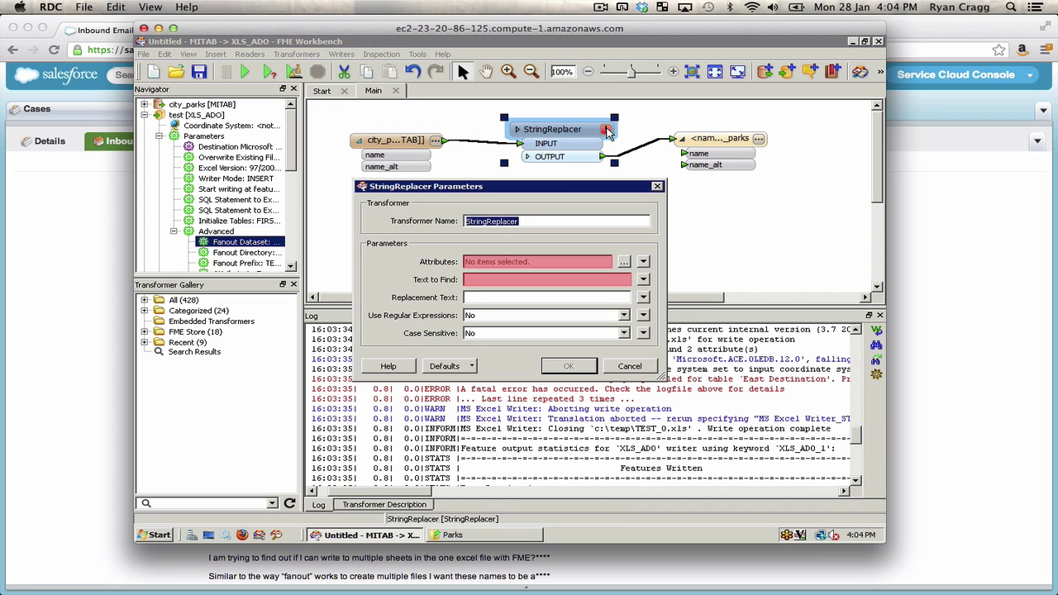
{"action": "left_click", "coordinate": [625, 263]}
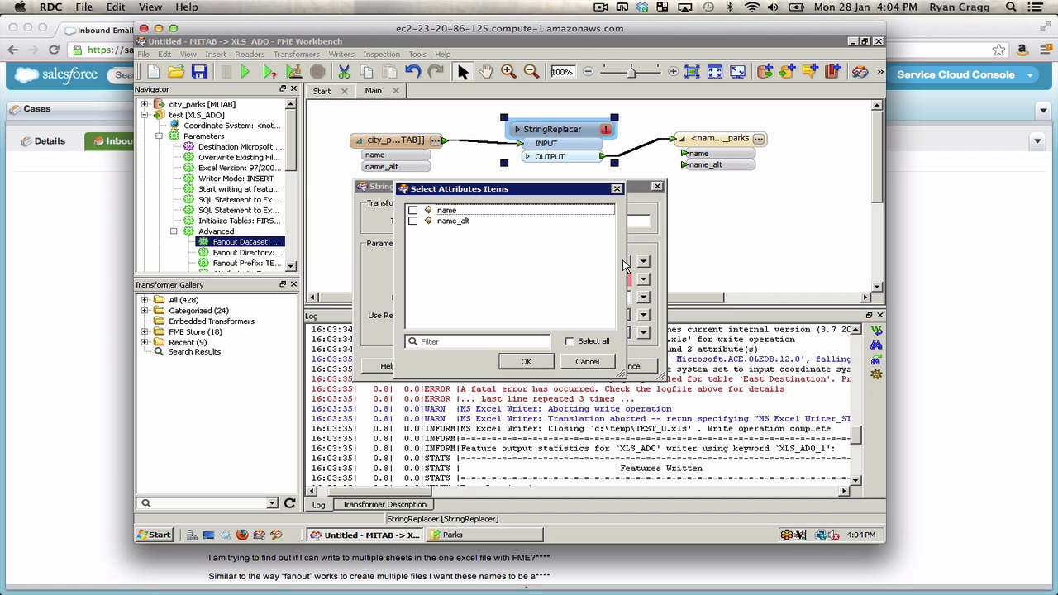
{"action": "left_click", "coordinate": [444, 212]}
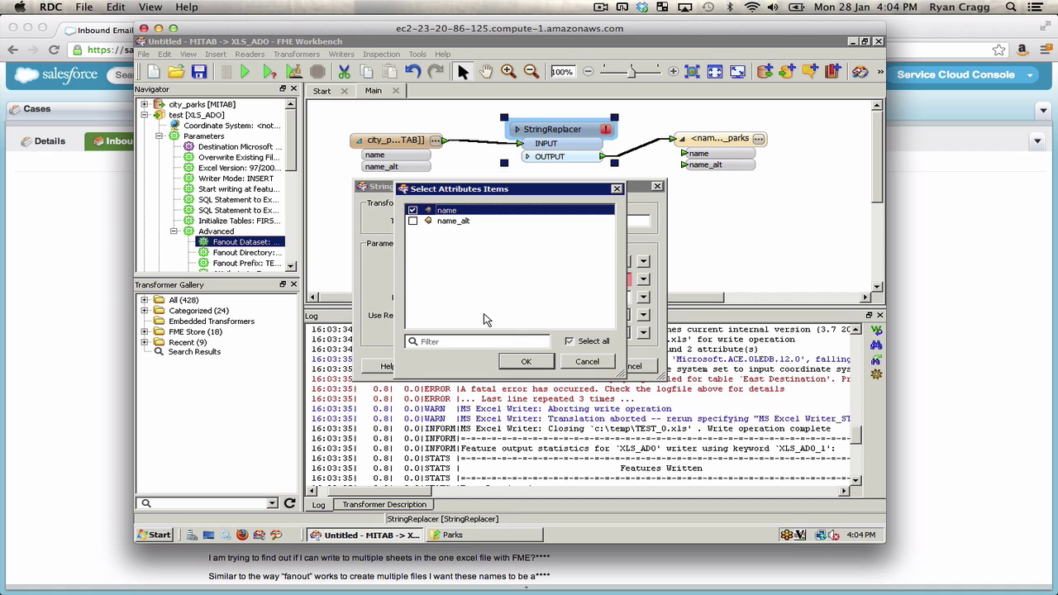
{"action": "left_click", "coordinate": [527, 363]}
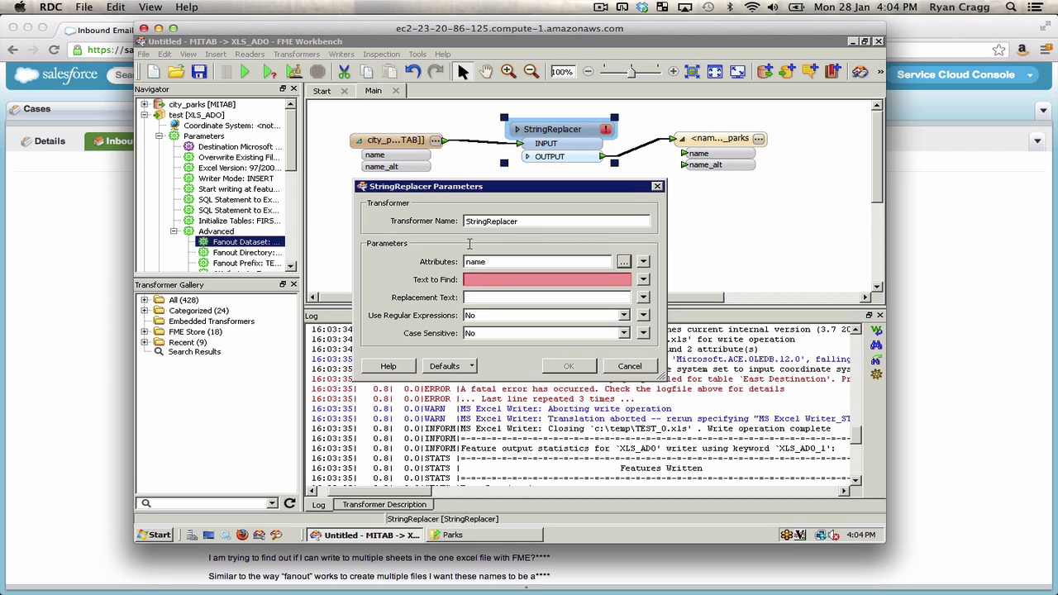
{"action": "left_click", "coordinate": [475, 279]}
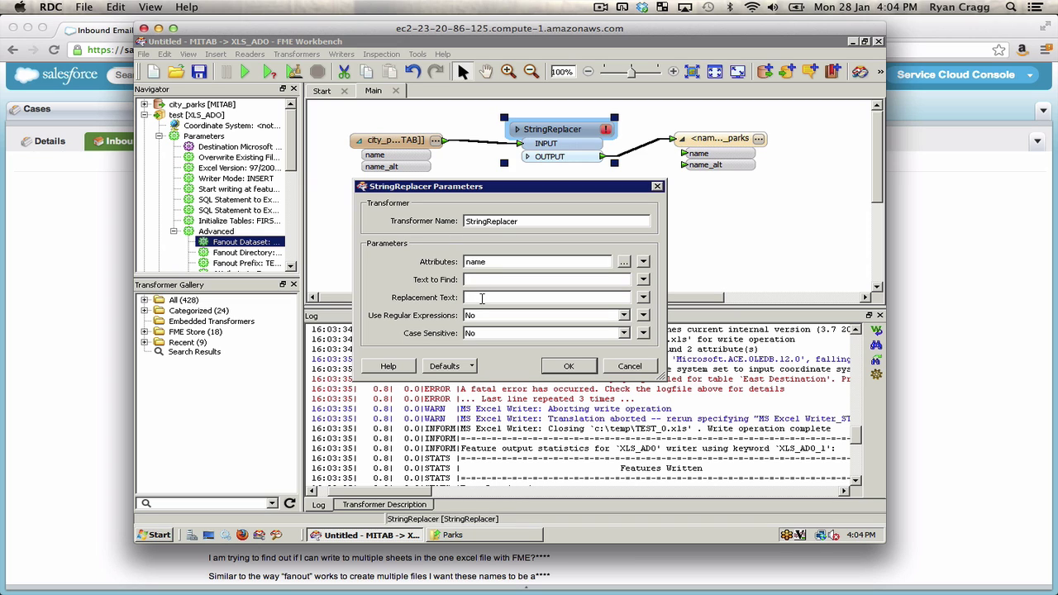
{"action": "left_click", "coordinate": [570, 367]}
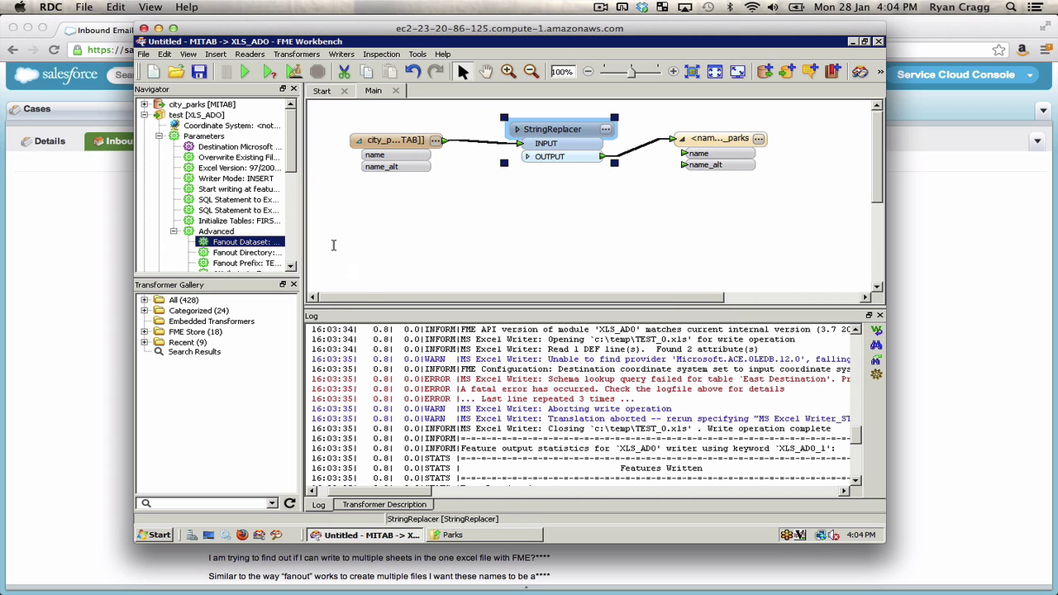
Rerun the translation and confirm it succeeds, writing 22 features with underscored park names
{"action": "left_click", "coordinate": [246, 72]}
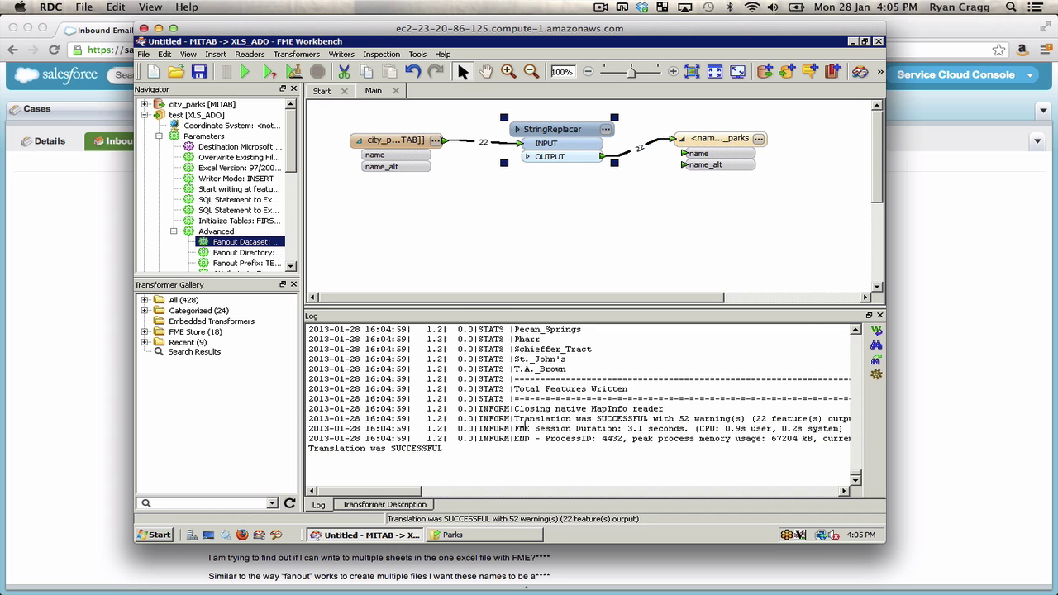
{"action": "scroll", "coordinate": [405, 492], "scroll_direction": "right", "scroll_amount": 5}
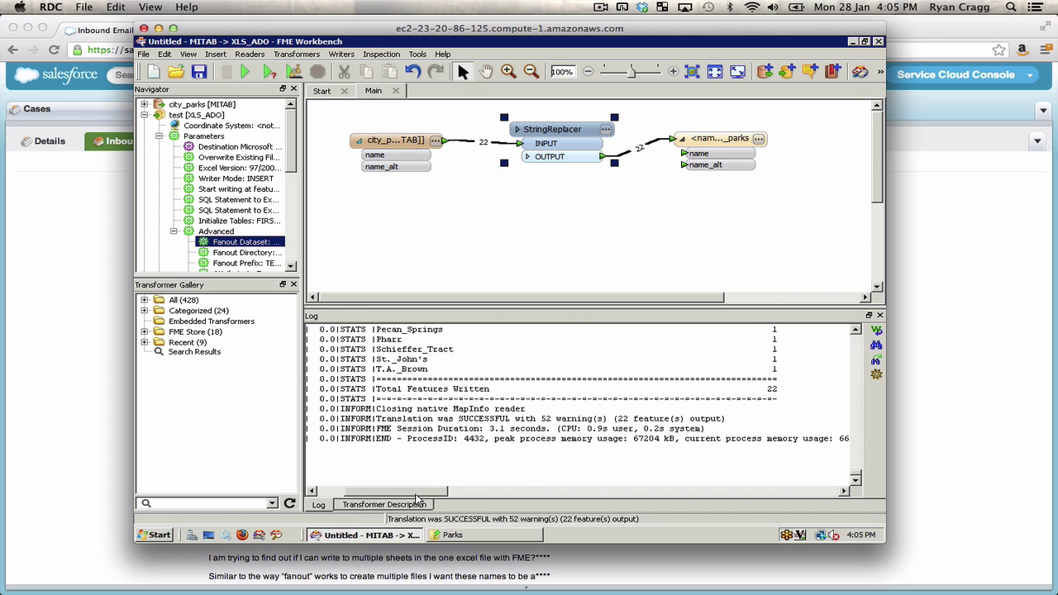
{"action": "scroll", "coordinate": [404, 496], "scroll_direction": "left", "scroll_amount": 5}
{"action": "scroll", "coordinate": [404, 496], "scroll_direction": "left", "scroll_amount": 1}
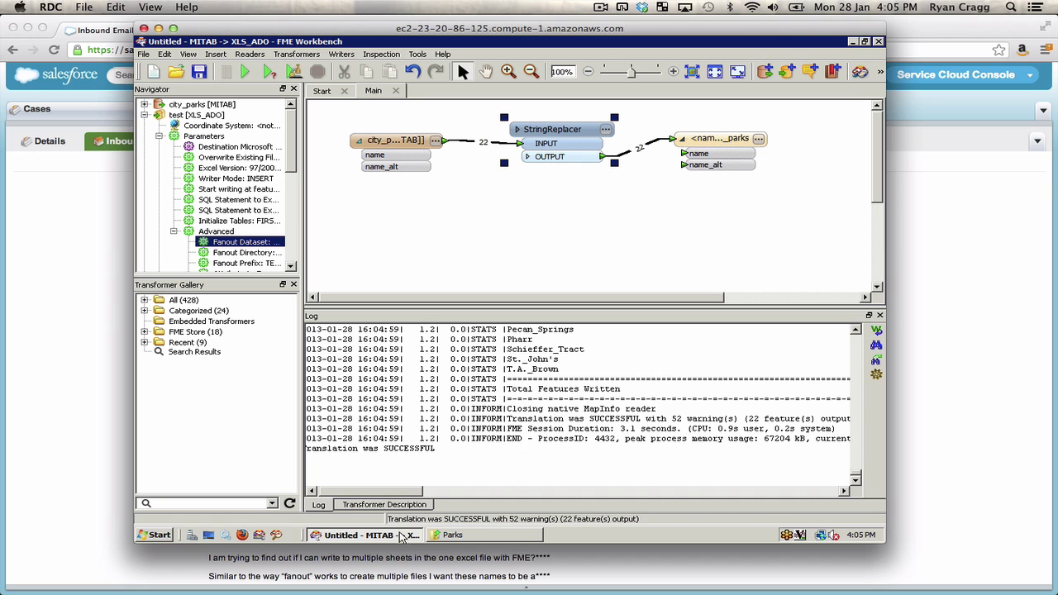
Browse to c:\temp in Explorer and inspect the TEST_ workbooks such as TEST_Golf Course.xls
{"action": "left_click", "coordinate": [452, 536]}
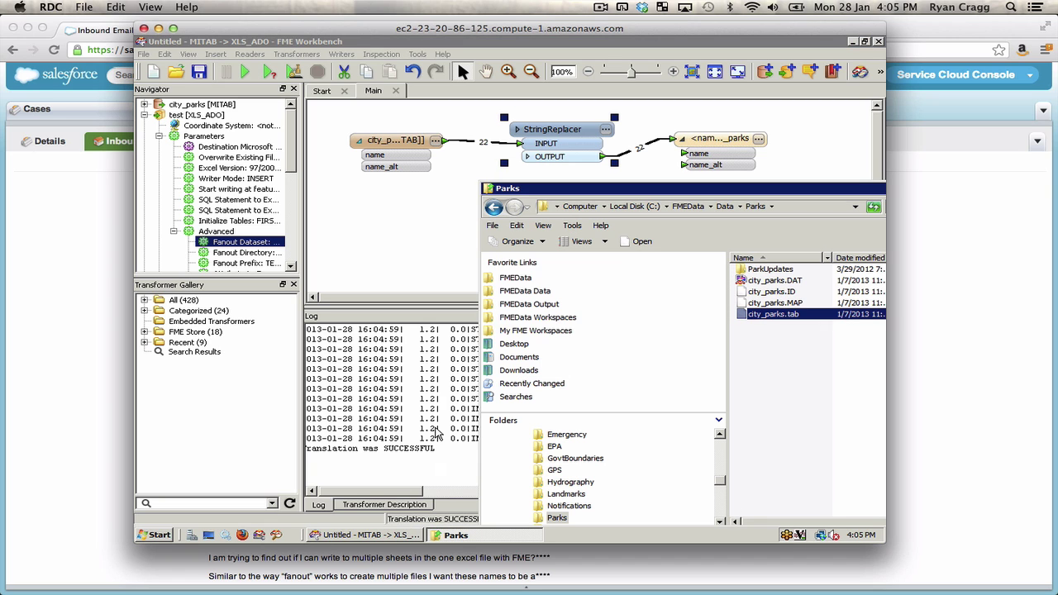
{"action": "left_click", "coordinate": [788, 210]}
{"action": "type", "text": "c:\temp"}
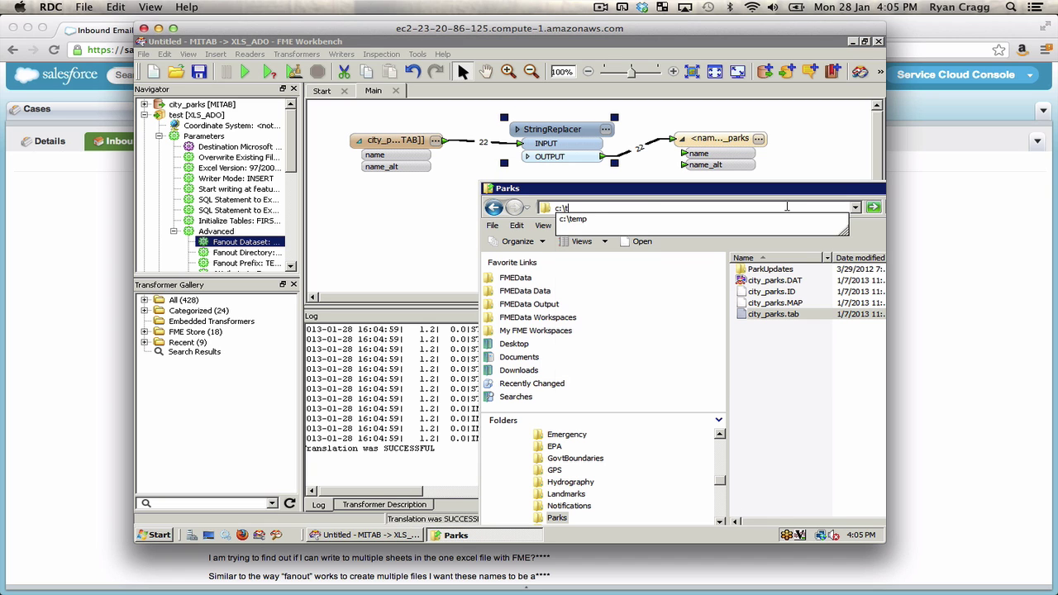
{"action": "key", "text": "Return"}
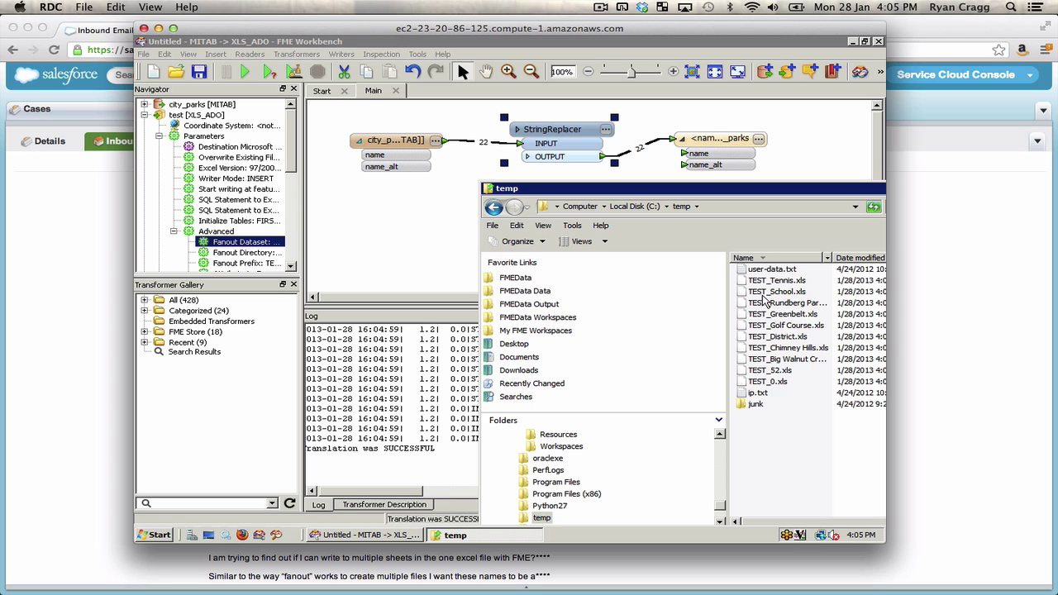
{"action": "left_click_drag", "start_coordinate": [762, 196], "coordinate": [633, 186]}
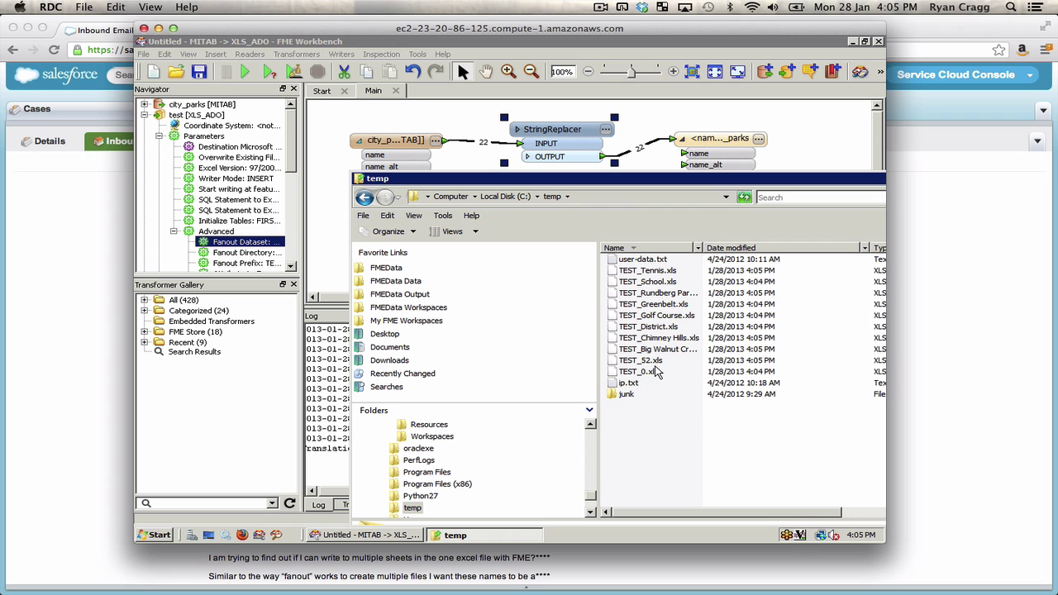
{"action": "left_click", "coordinate": [660, 316]}
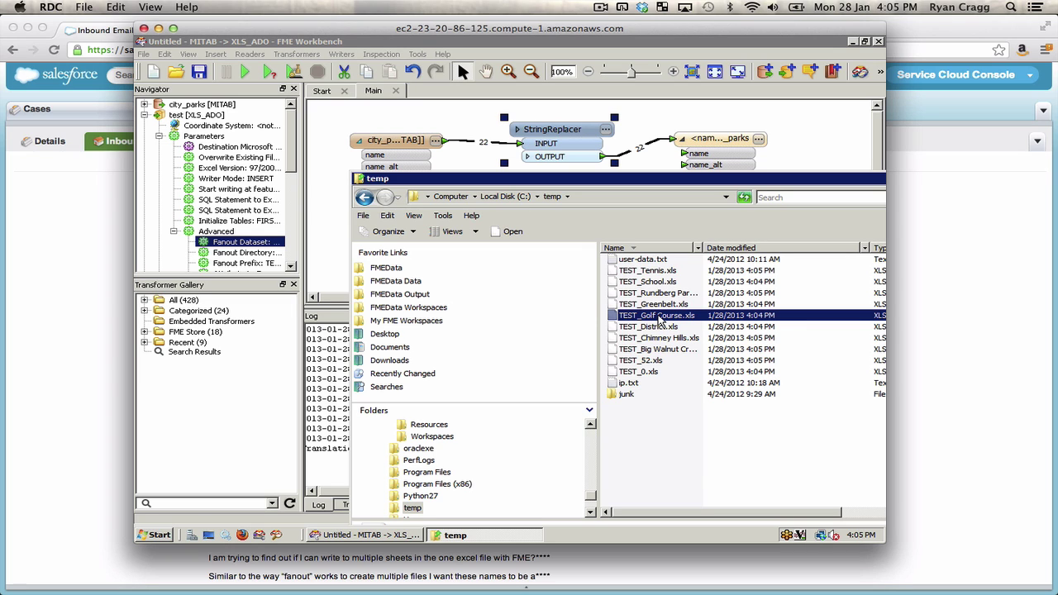